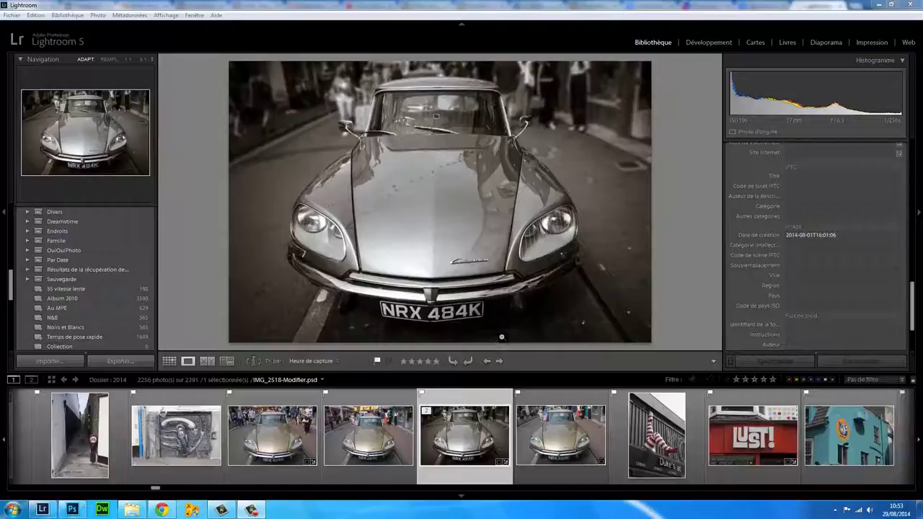
Open the catalog settings and accept them.
{"action": "left_click", "coordinate": [35, 16]}
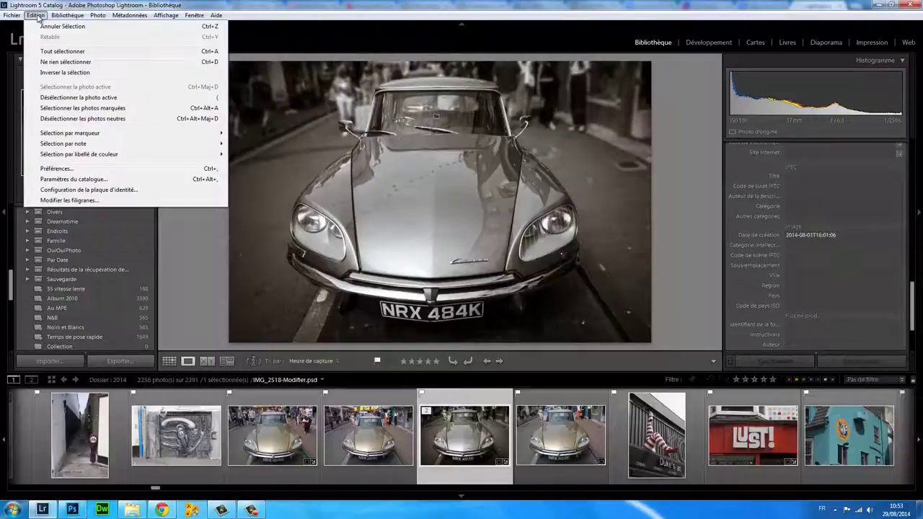
{"action": "left_click", "coordinate": [85, 180]}
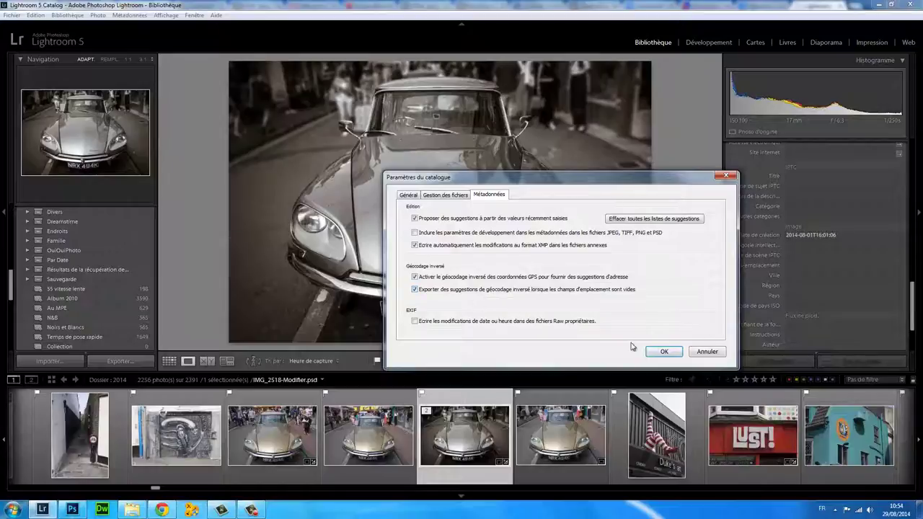
{"action": "left_click", "coordinate": [662, 352]}
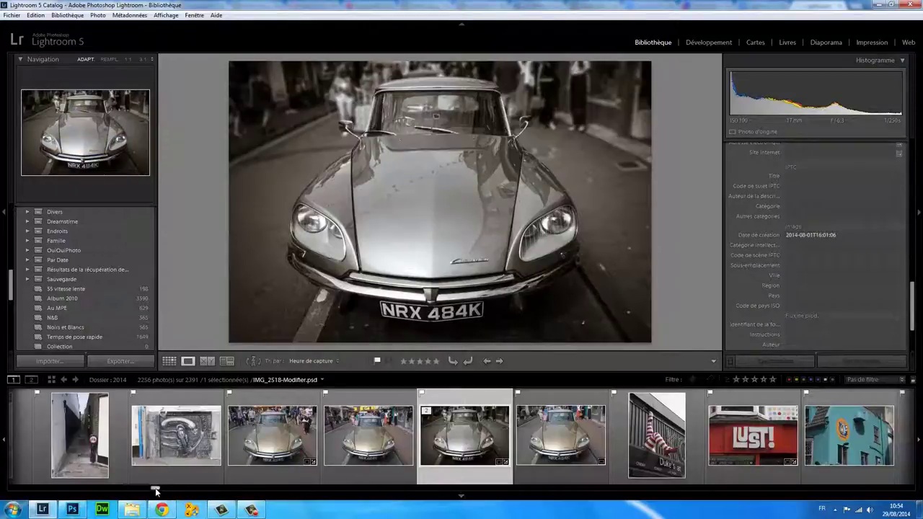
Select the 489 photos from the first Big Ben shot through the Zizzi Ristorante shot, then switch to Map.
{"action": "left_click_drag", "start_coordinate": [155, 491], "coordinate": [239, 491]}
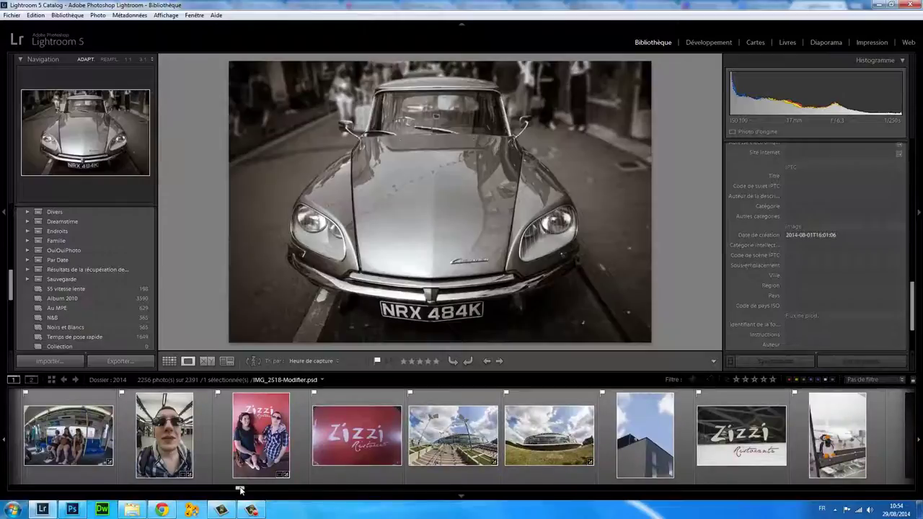
{"action": "left_click", "coordinate": [742, 436]}
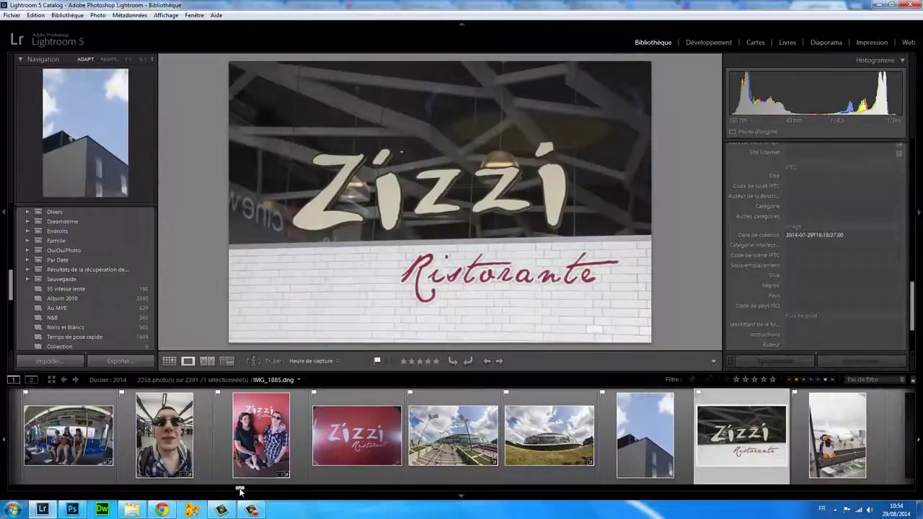
{"action": "mouse_move", "coordinate": [240, 491]}
{"action": "left_mouse_down"}
{"action": "mouse_move", "coordinate": [30, 485]}
{"action": "mouse_move", "coordinate": [47, 486]}
{"action": "left_mouse_up"}
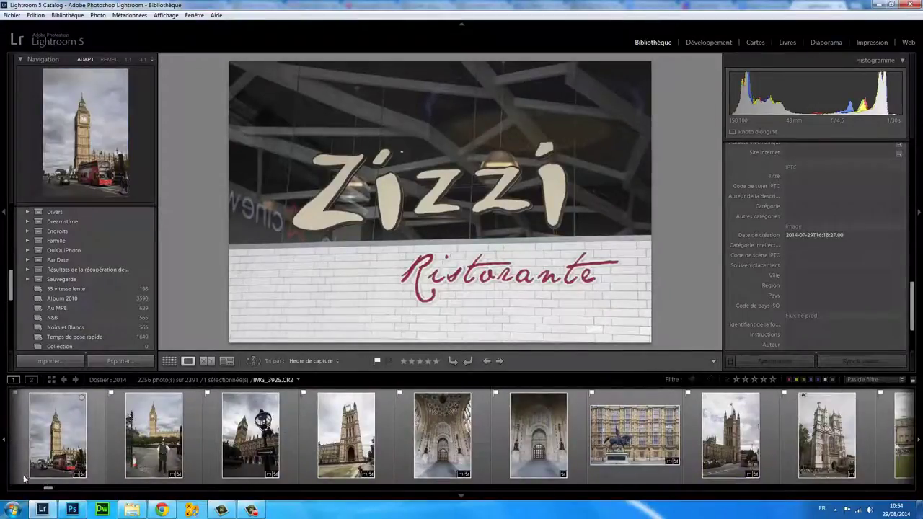
{"action": "left_click", "coordinate": [22, 473], "text": "shift"}
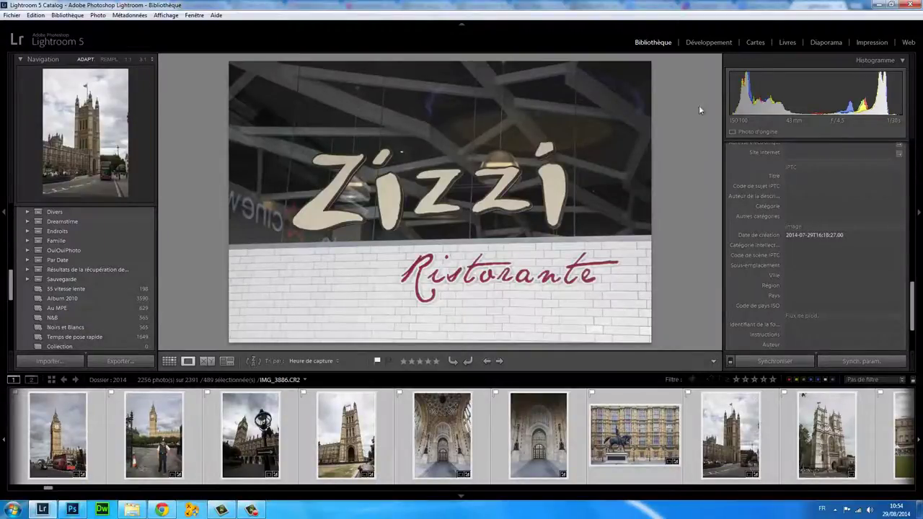
{"action": "left_click", "coordinate": [755, 42]}
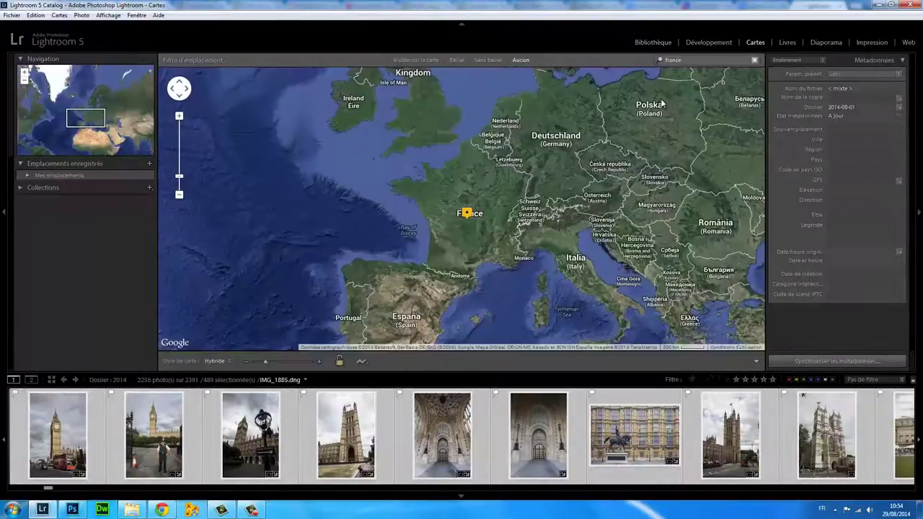
Search the map for 'london' and go to London, United Kingdom.
{"action": "left_click", "coordinate": [688, 61]}
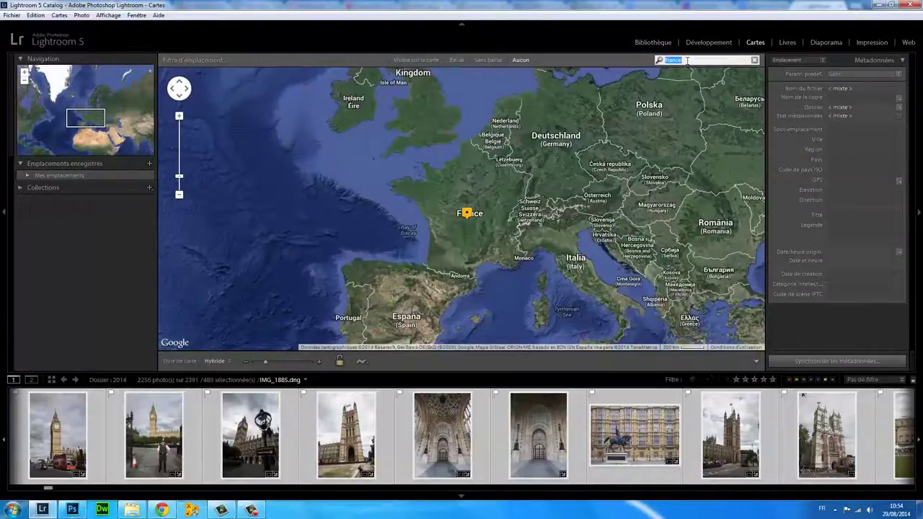
{"action": "type", "text": "london"}
{"action": "key", "text": "Return"}
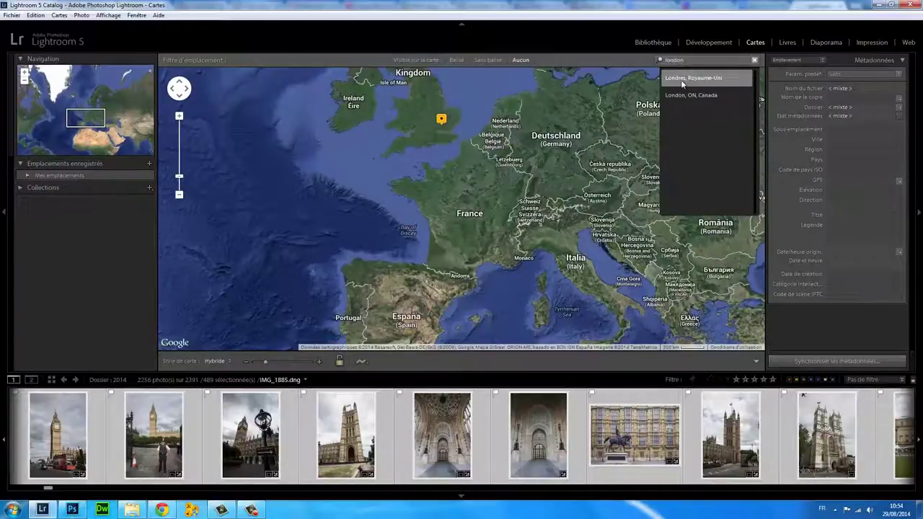
{"action": "left_click", "coordinate": [682, 78]}
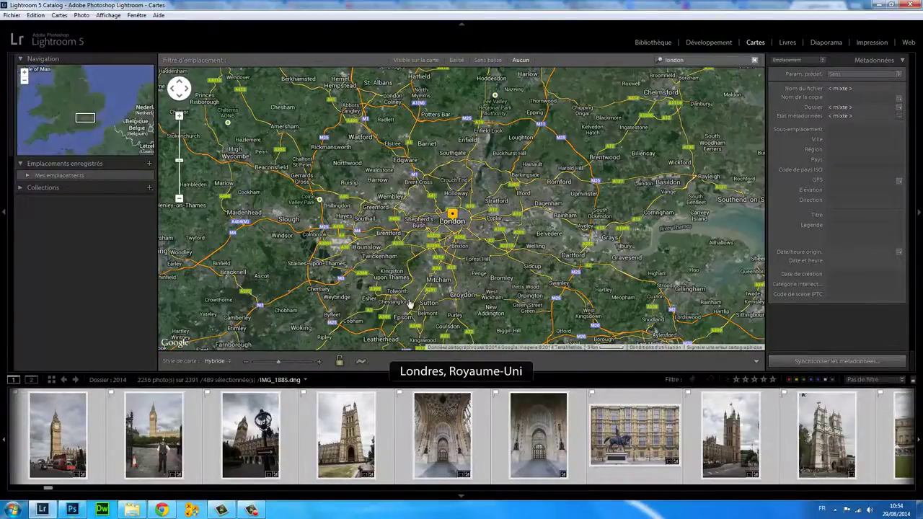
Zoom in and pin the 489 selected photos near Trafalgar Square, then preview them.
{"action": "scroll", "coordinate": [454, 223], "scroll_direction": "up", "scroll_amount": 1}
{"action": "scroll", "coordinate": [451, 223], "scroll_direction": "up", "scroll_amount": 1}
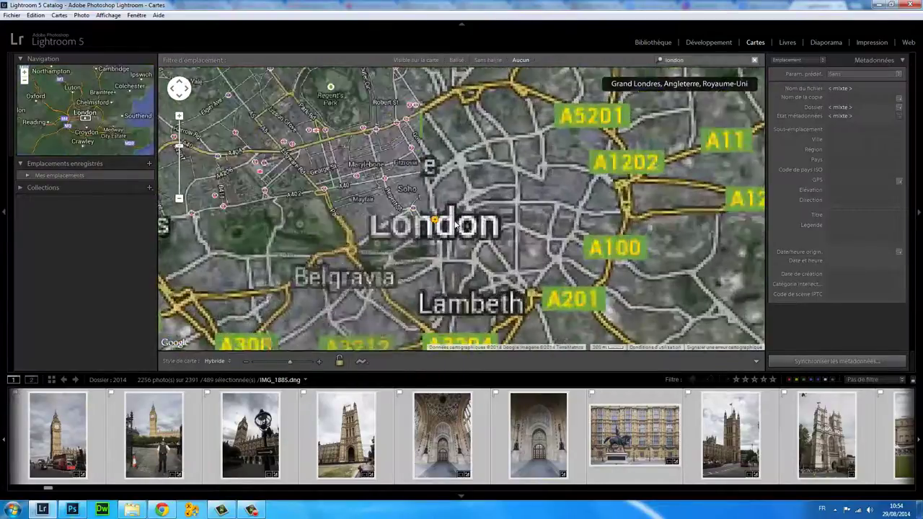
{"action": "scroll", "coordinate": [443, 225], "scroll_direction": "up", "scroll_amount": 1}
{"action": "scroll", "coordinate": [440, 224], "scroll_direction": "up", "scroll_amount": 1}
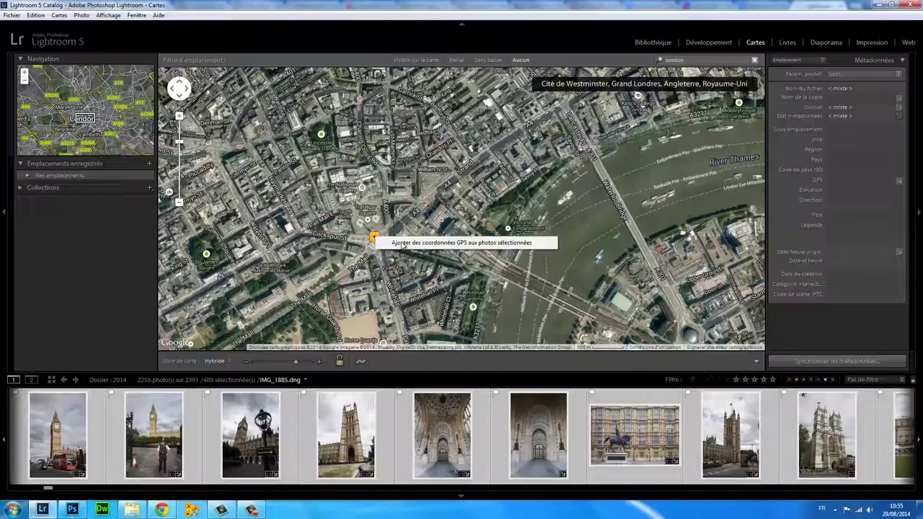
{"action": "left_click_drag", "start_coordinate": [404, 246], "coordinate": [404, 246]}
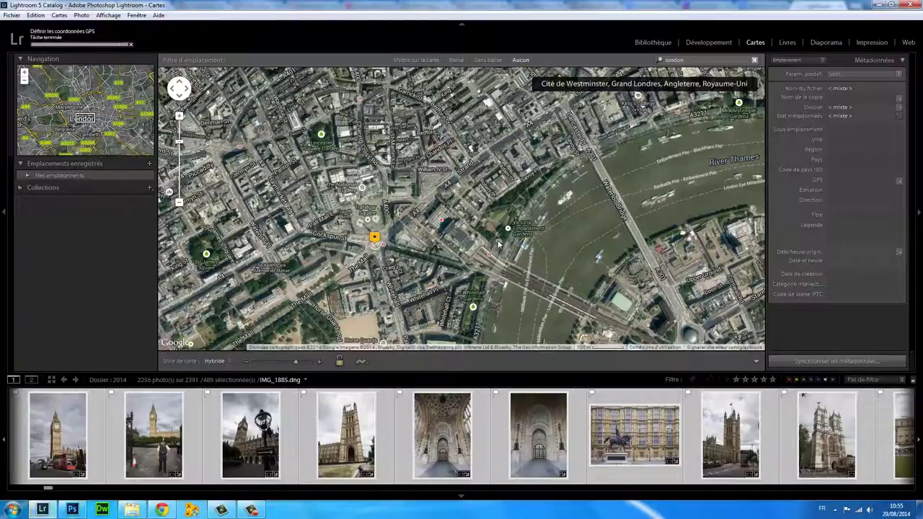
{"action": "left_click", "coordinate": [375, 235]}
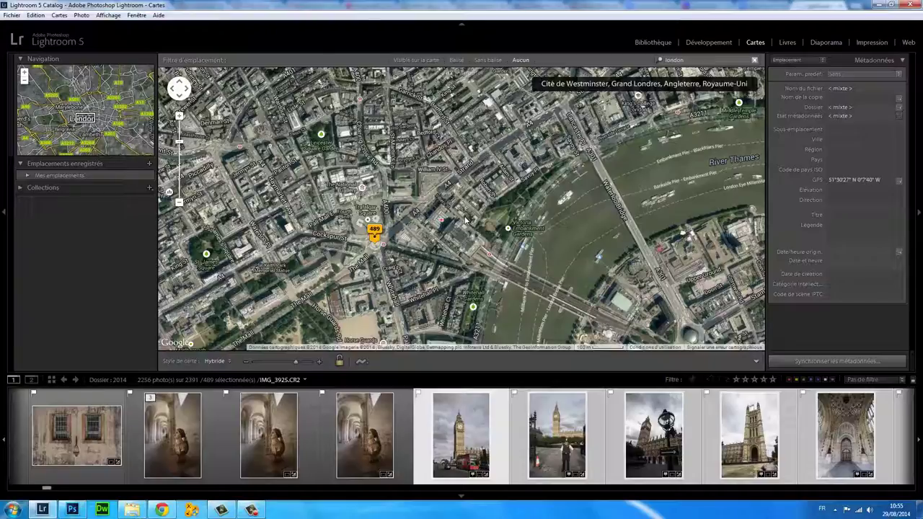
Select the 30 filmstrip photos from the white building IMG_2442 through the clock tower shot.
{"action": "scroll", "coordinate": [48, 491], "scroll_direction": "down", "scroll_amount": 1}
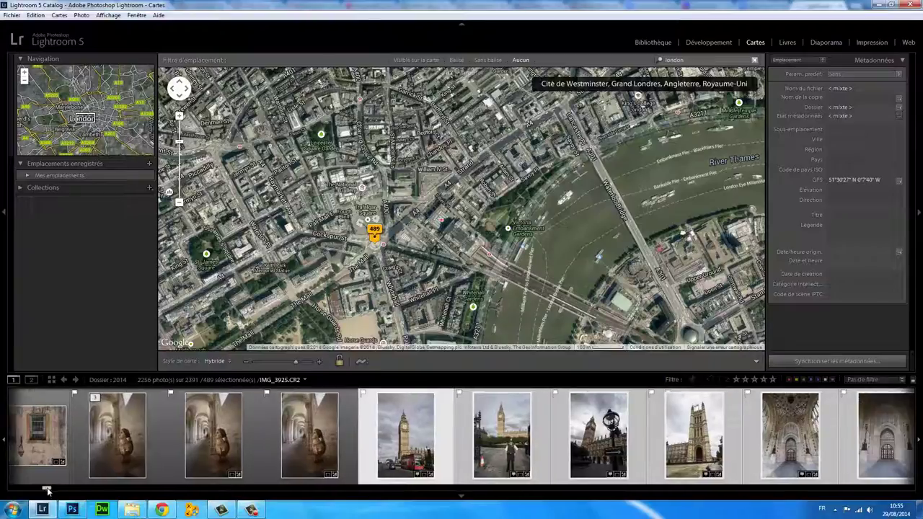
{"action": "left_click_drag", "start_coordinate": [47, 491], "coordinate": [164, 501]}
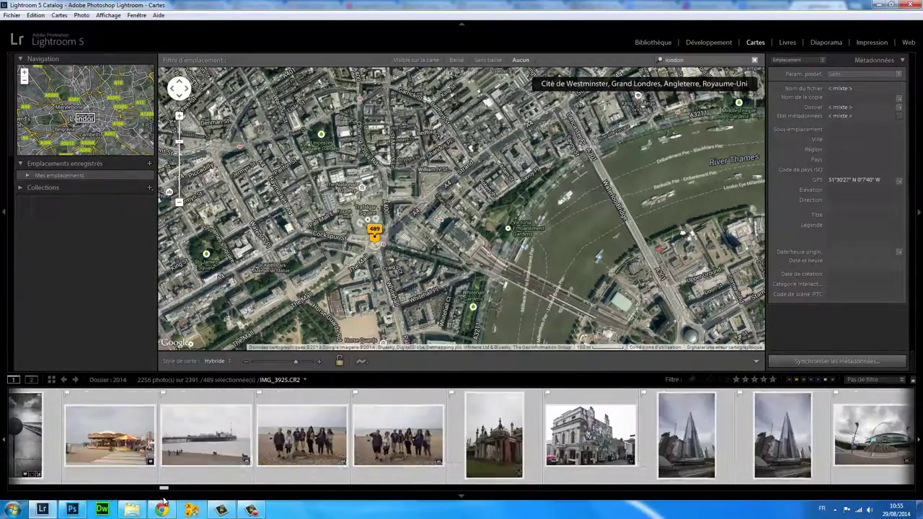
{"action": "left_click", "coordinate": [585, 479]}
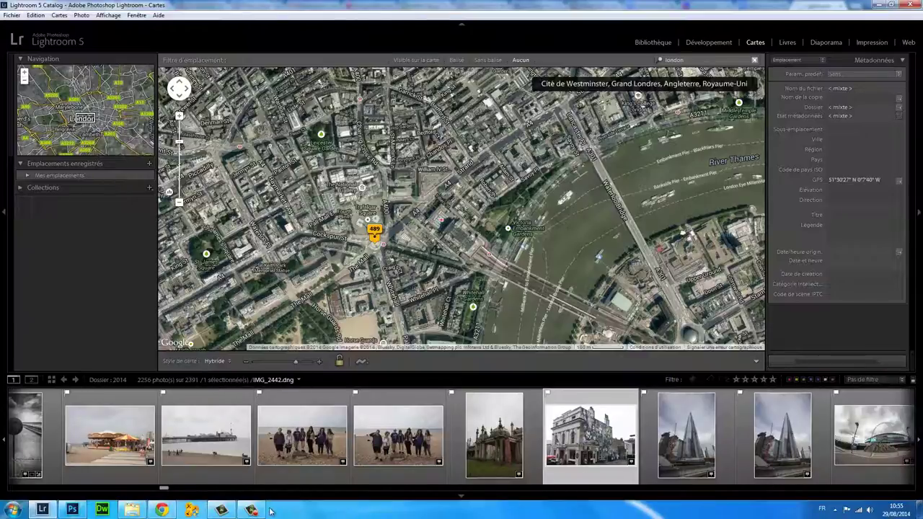
{"action": "left_click_drag", "start_coordinate": [164, 491], "coordinate": [153, 492]}
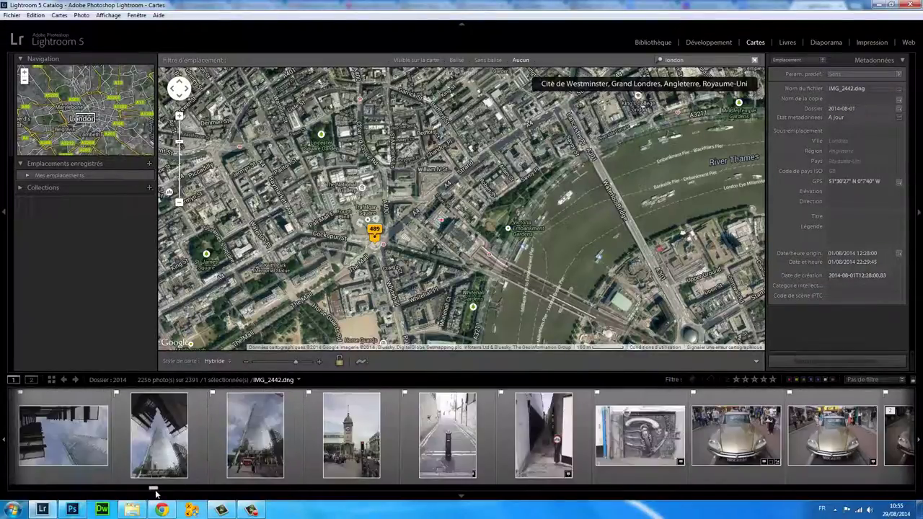
{"action": "left_click", "coordinate": [313, 472], "text": "shift"}
Search the map for Brighton and add its GPS coordinates to the 30 selected photos.
{"action": "left_click", "coordinate": [690, 62]}
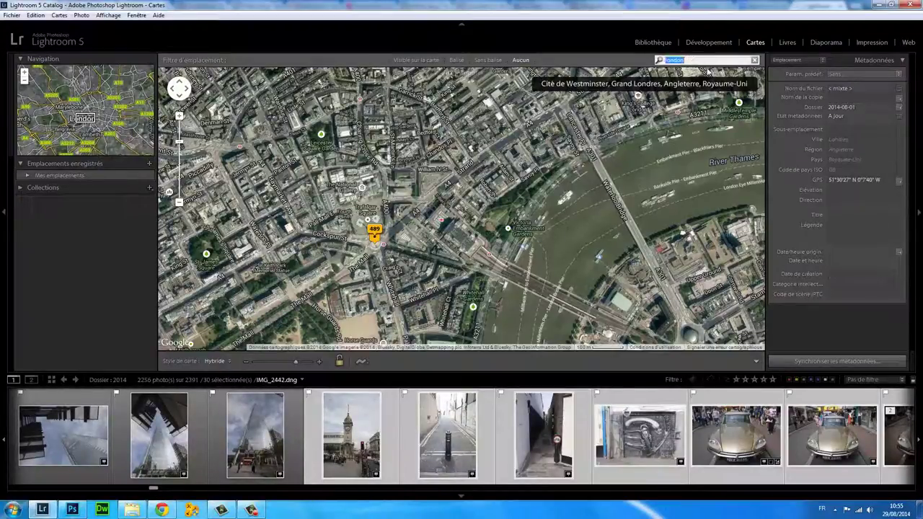
{"action": "type", "text": "brighton"}
{"action": "key", "text": "Return"}
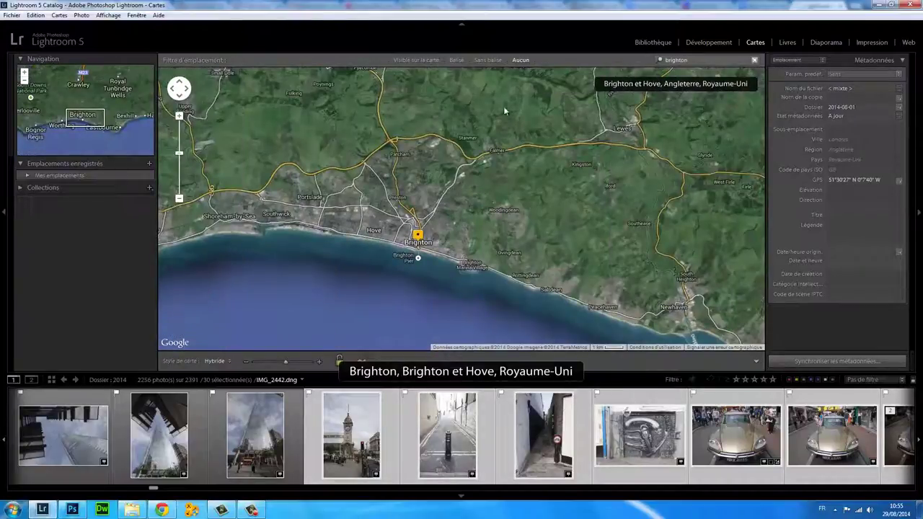
{"action": "scroll", "coordinate": [416, 243], "scroll_direction": "up", "scroll_amount": 1}
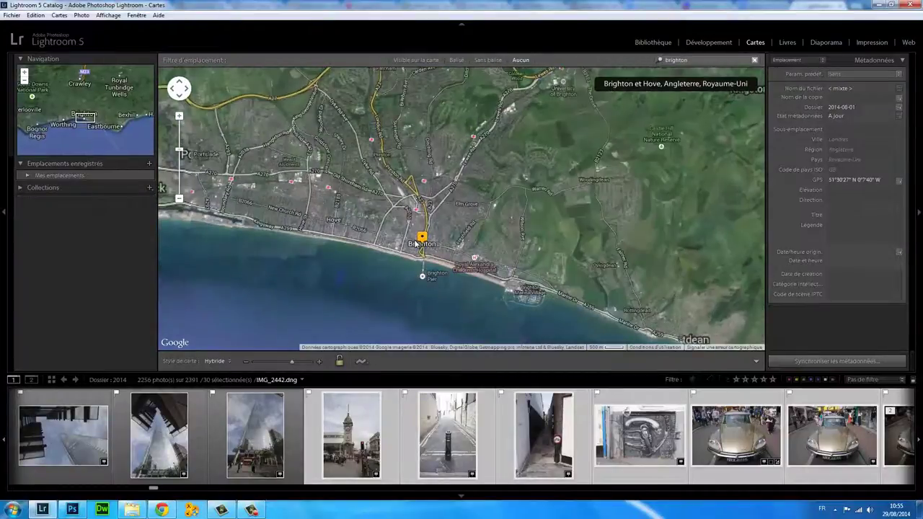
{"action": "scroll", "coordinate": [415, 243], "scroll_direction": "up", "scroll_amount": 1}
{"action": "scroll", "coordinate": [438, 251], "scroll_direction": "up", "scroll_amount": 1}
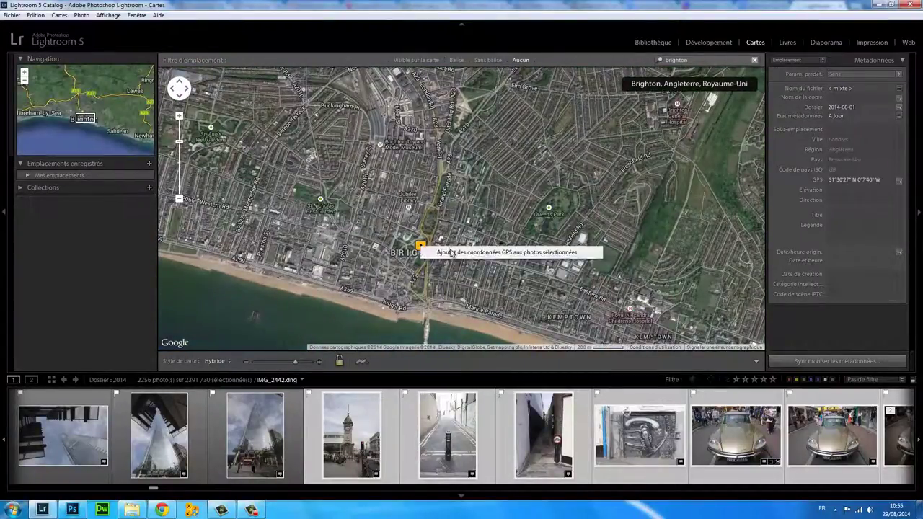
{"action": "left_click", "coordinate": [452, 252]}
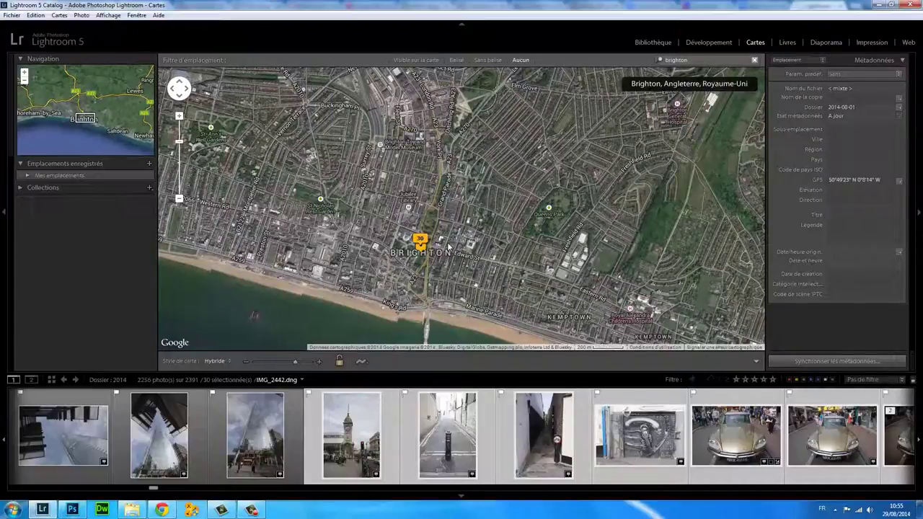
Zoom the map out and pan north so southern England and London show.
{"action": "scroll", "coordinate": [501, 170], "scroll_direction": "down", "scroll_amount": 1}
{"action": "scroll", "coordinate": [483, 155], "scroll_direction": "down", "scroll_amount": 1}
{"action": "scroll", "coordinate": [469, 146], "scroll_direction": "down", "scroll_amount": 1}
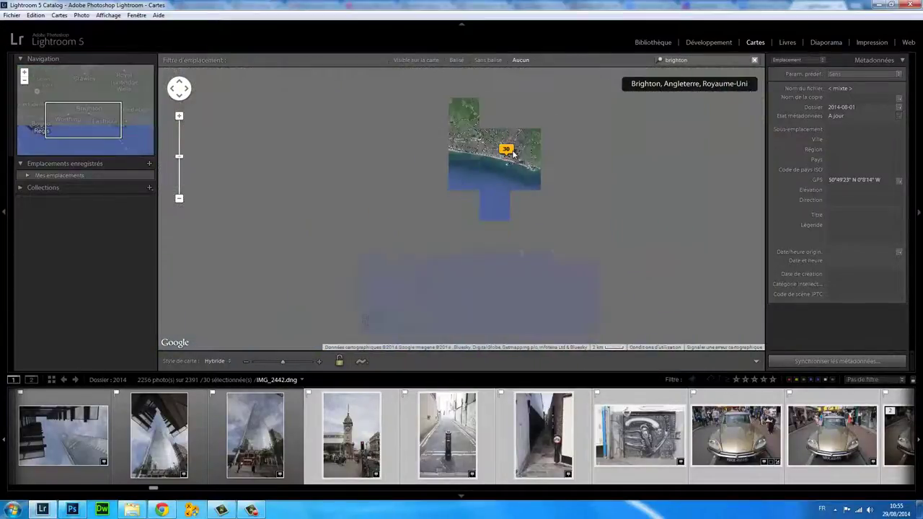
{"action": "scroll", "coordinate": [465, 144], "scroll_direction": "down", "scroll_amount": 1}
{"action": "scroll", "coordinate": [461, 171], "scroll_direction": "down", "scroll_amount": 1}
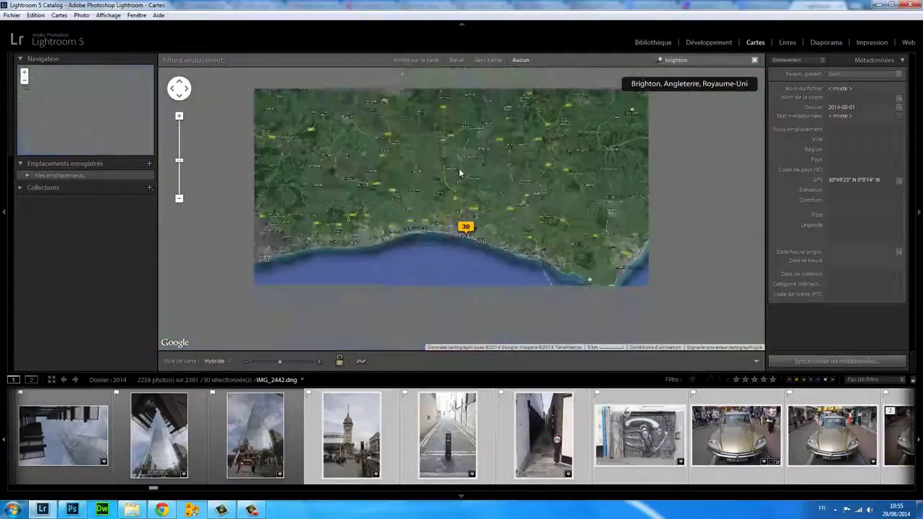
{"action": "left_click_drag", "start_coordinate": [479, 96], "coordinate": [474, 189]}
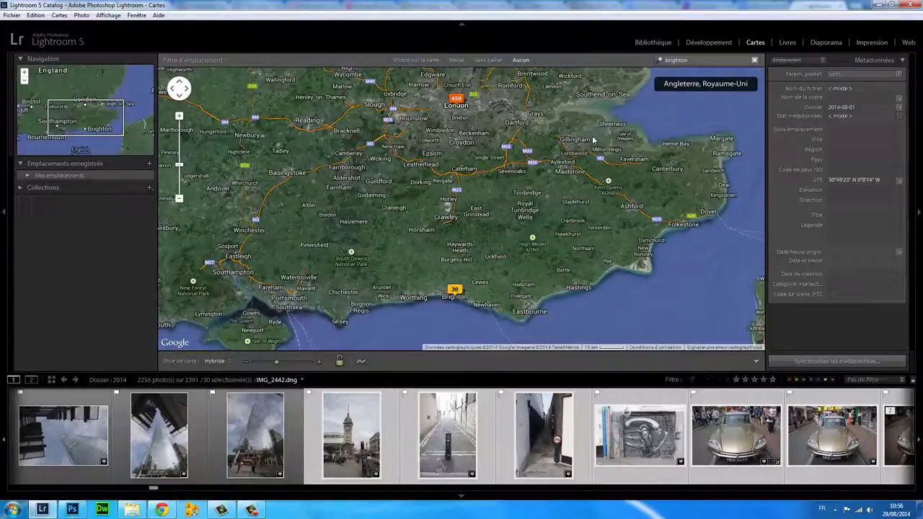
Select the 59 British Museum photos in the filmstrip.
{"action": "left_click_drag", "start_coordinate": [153, 488], "coordinate": [122, 491]}
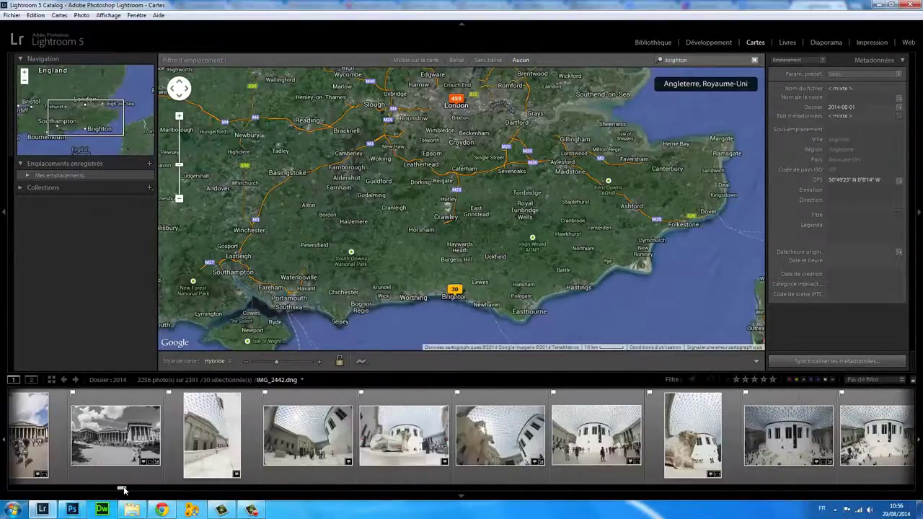
{"action": "left_click_drag", "start_coordinate": [122, 490], "coordinate": [124, 491]}
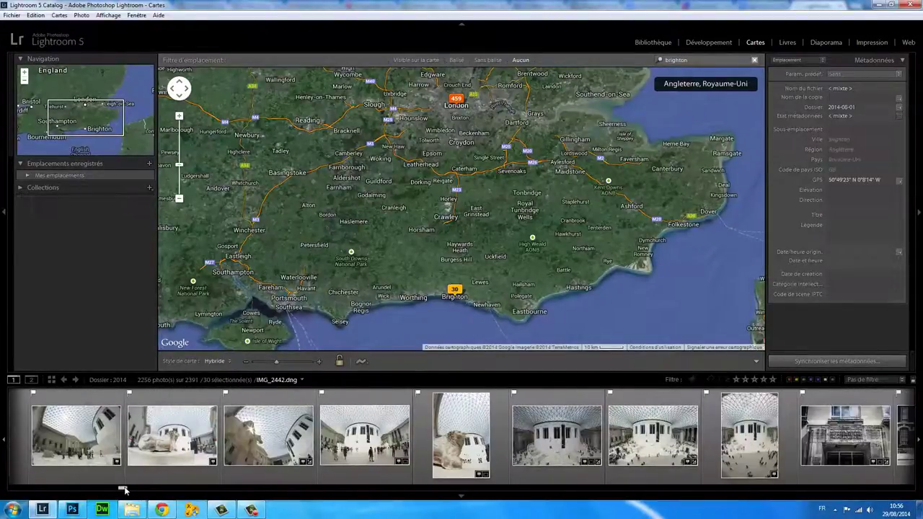
{"action": "left_click", "coordinate": [705, 455]}
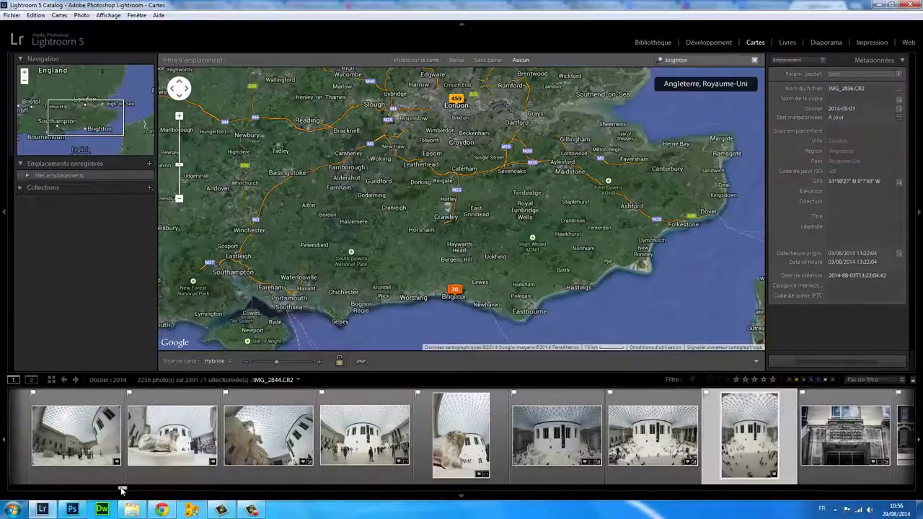
{"action": "left_click_drag", "start_coordinate": [122, 490], "coordinate": [99, 493]}
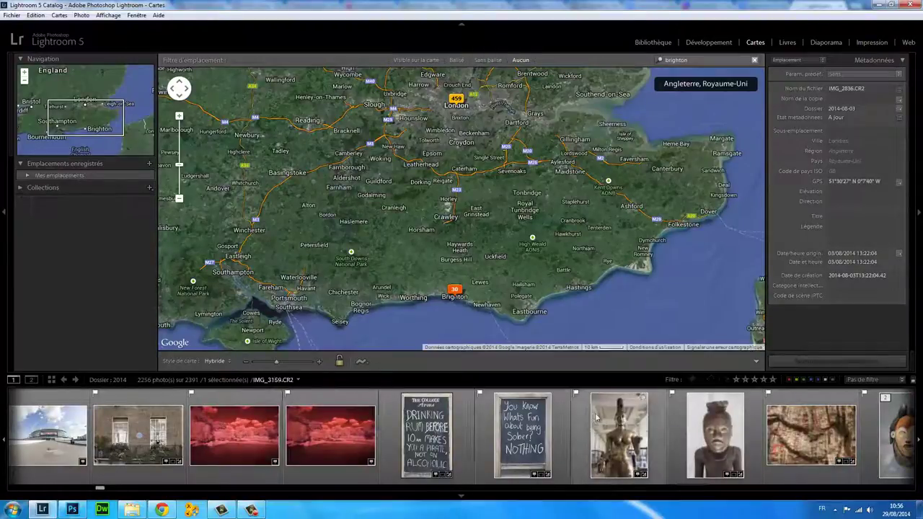
{"action": "left_click", "coordinate": [583, 420], "text": "shift"}
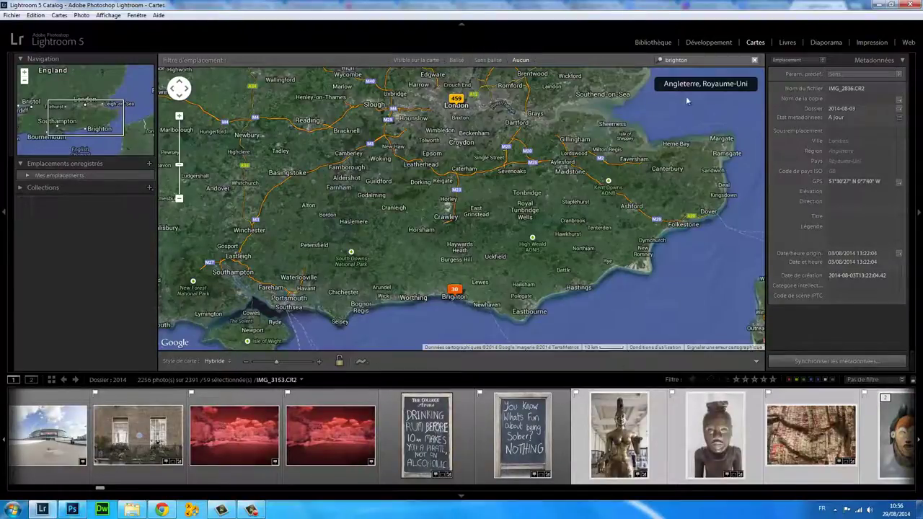
Search the map for the British Museum.
{"action": "left_click", "coordinate": [689, 62]}
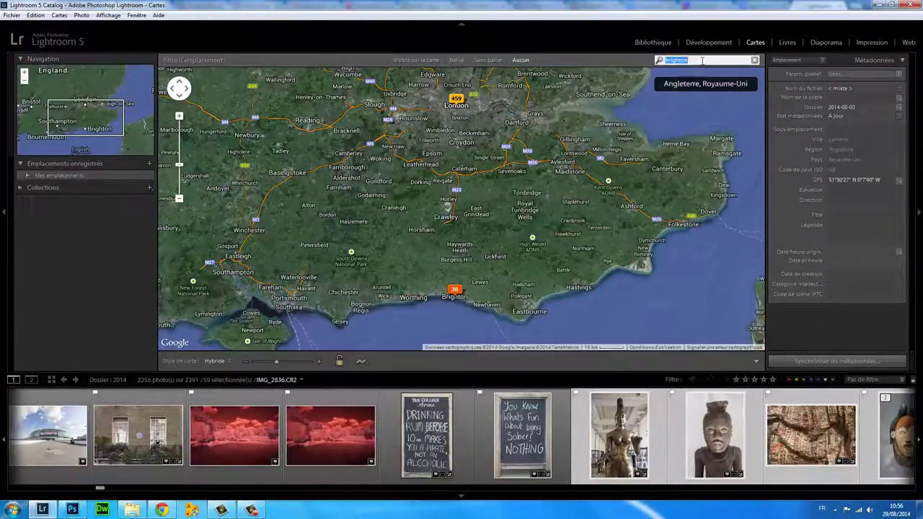
{"action": "type", "text": "bri"}
{"action": "type", "text": "museum"}
{"action": "key", "text": "Return"}
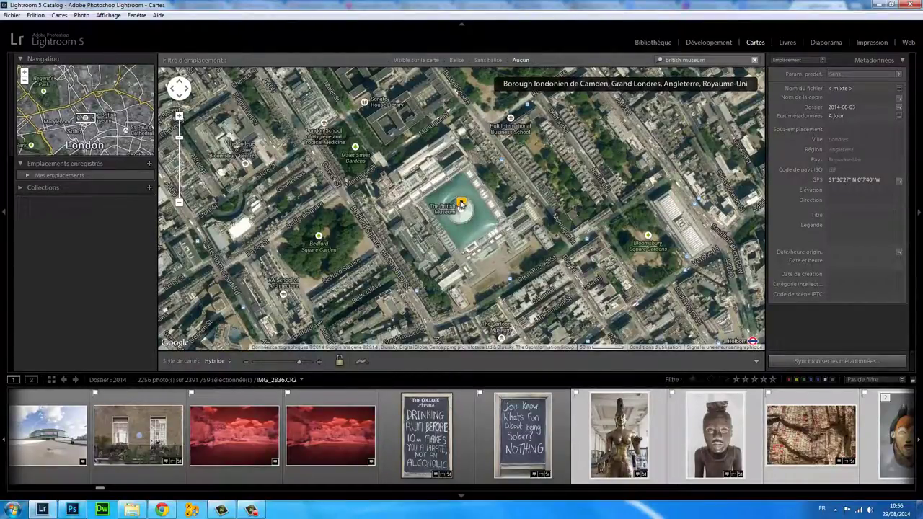
Add the British Museum pin's GPS coordinates to the 59 photos and select the first Wembley photo.
{"action": "right_click", "coordinate": [463, 205]}
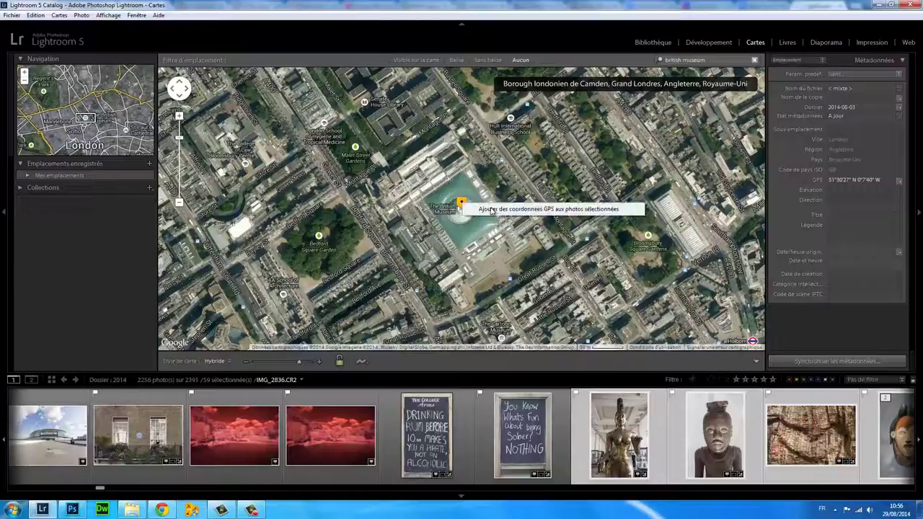
{"action": "left_click", "coordinate": [491, 210]}
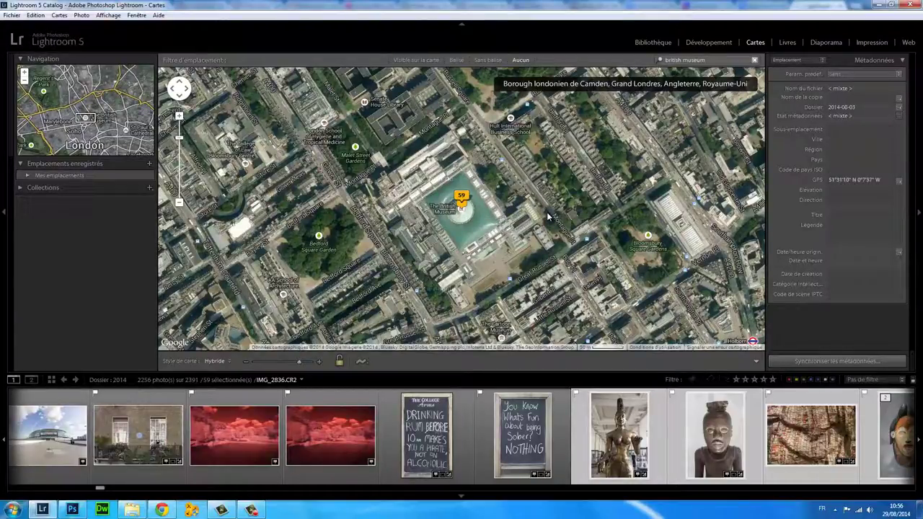
{"action": "left_click", "coordinate": [72, 479]}
{"action": "left_click", "coordinate": [64, 481]}
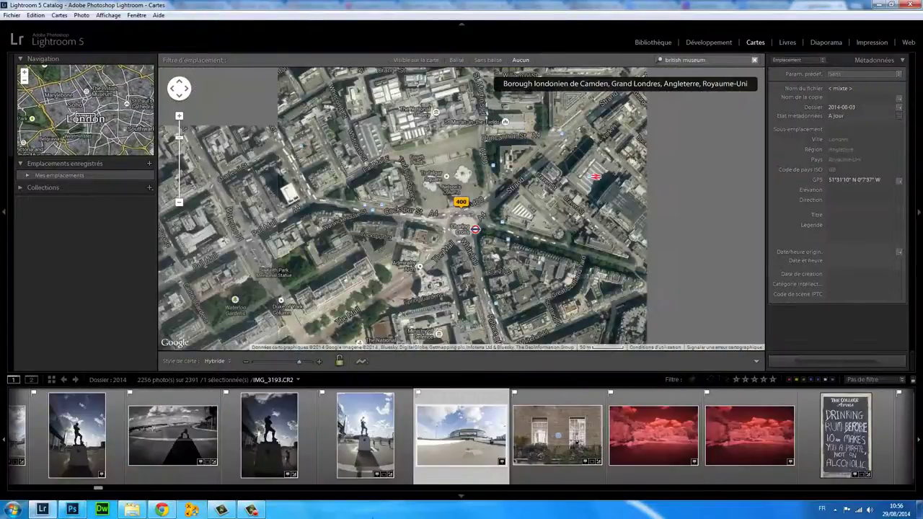
Select the nine Wembley photos, search 'wembley', and place them beside Wembley Stadium.
{"action": "left_click_drag", "start_coordinate": [105, 490], "coordinate": [97, 490]}
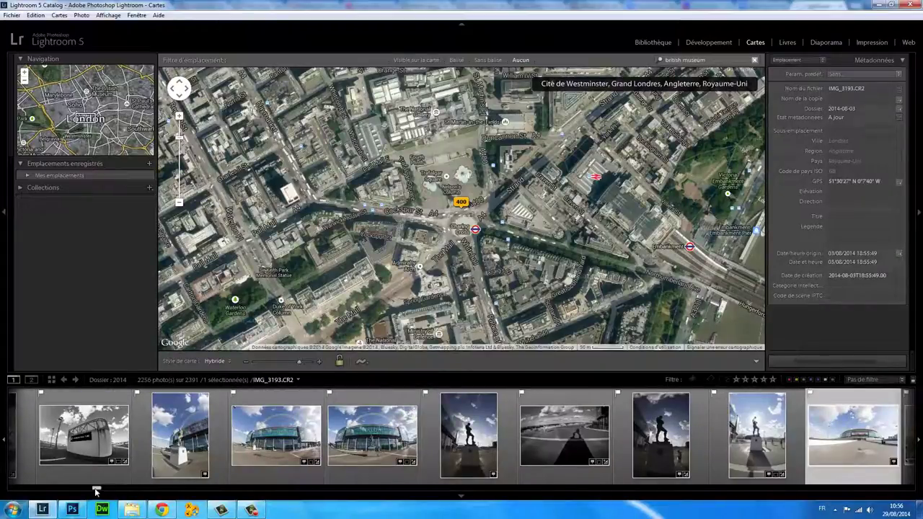
{"action": "left_click", "coordinate": [84, 481], "text": "shift"}
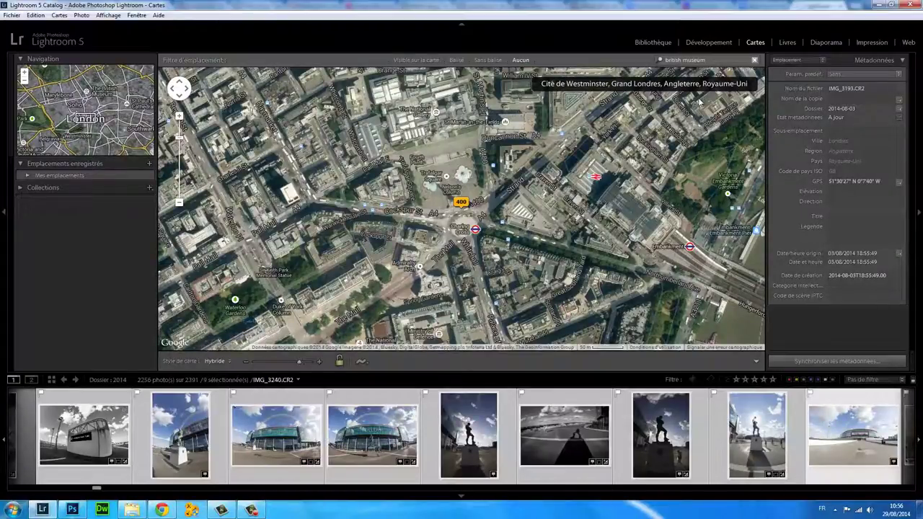
{"action": "left_click", "coordinate": [692, 62]}
{"action": "type", "text": "wembley stadium"}
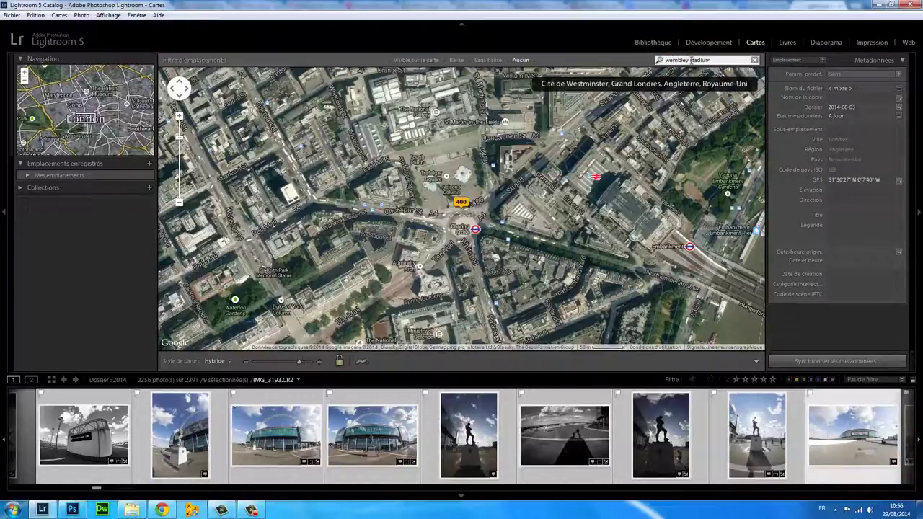
{"action": "key", "text": "Return"}
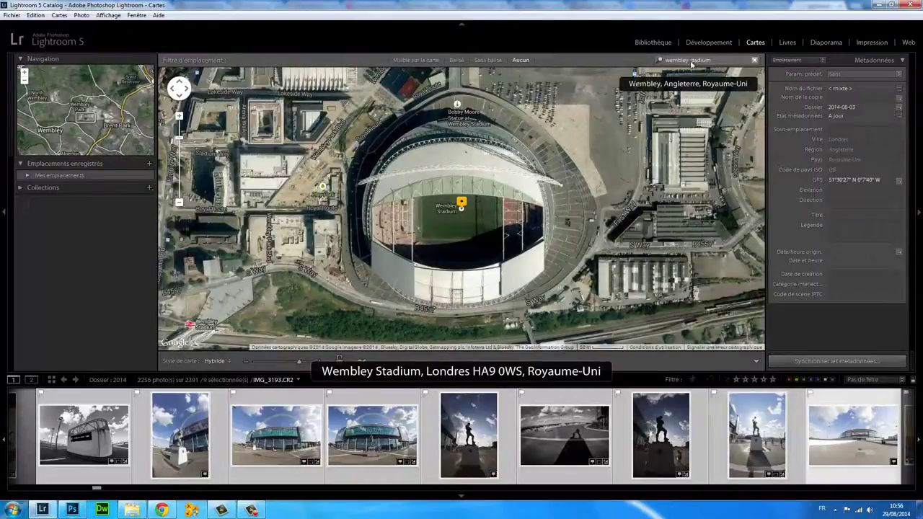
{"action": "left_click", "coordinate": [455, 95], "text": "ctrl"}
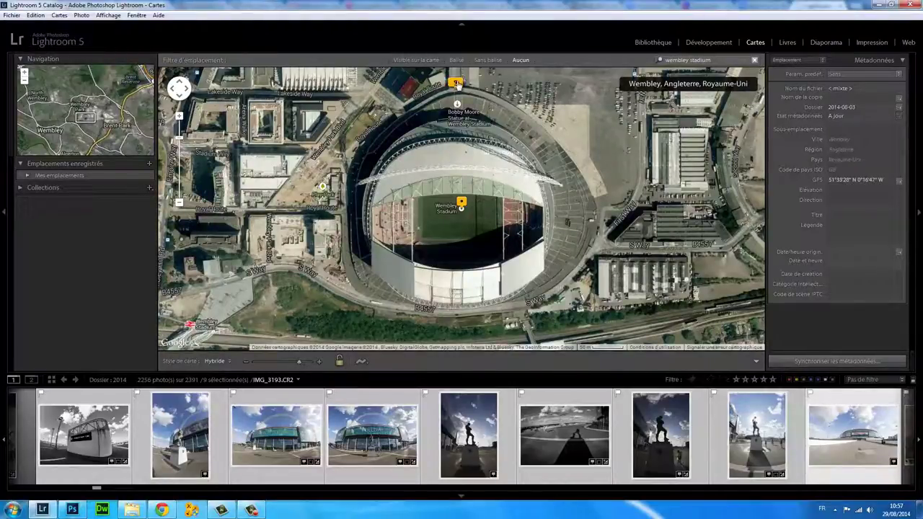
{"action": "left_click", "coordinate": [457, 84]}
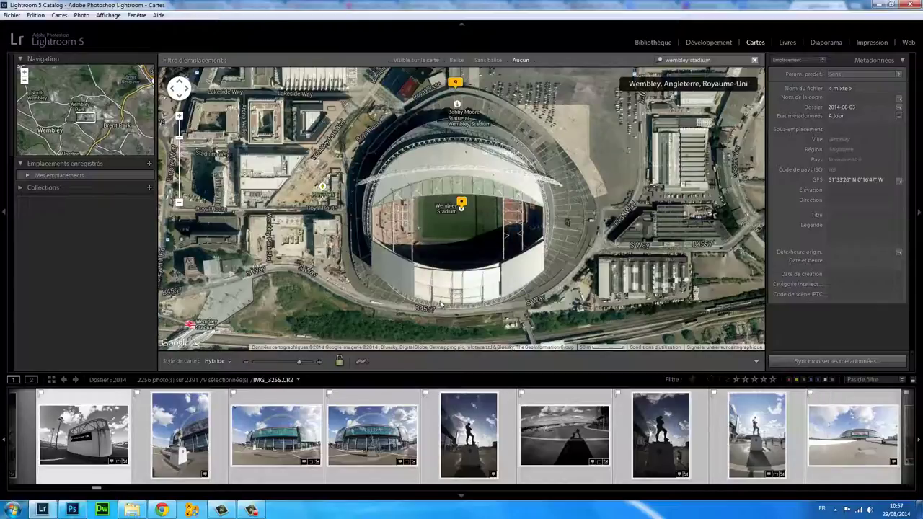
Zoom out, recentre the map on London and preview the 59-photo marker.
{"action": "scroll", "coordinate": [623, 152], "scroll_direction": "down", "scroll_amount": 4}
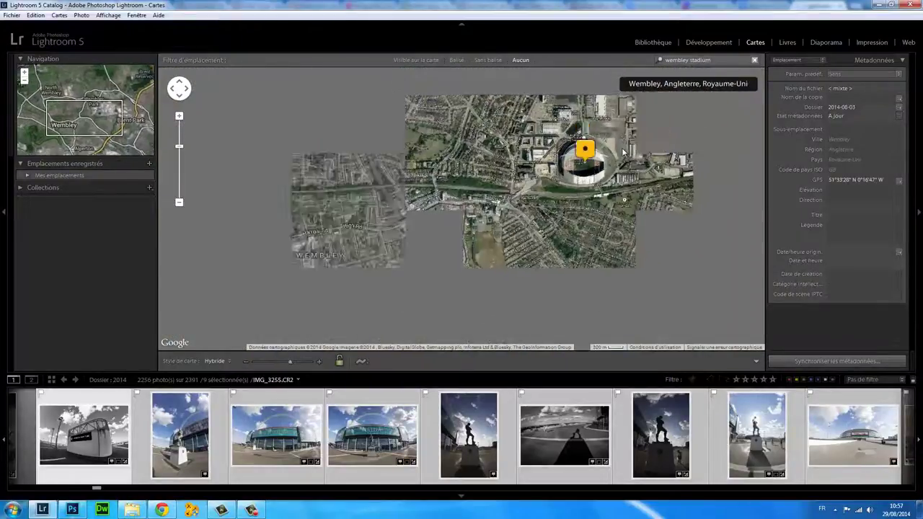
{"action": "scroll", "coordinate": [563, 190], "scroll_direction": "down", "scroll_amount": 1}
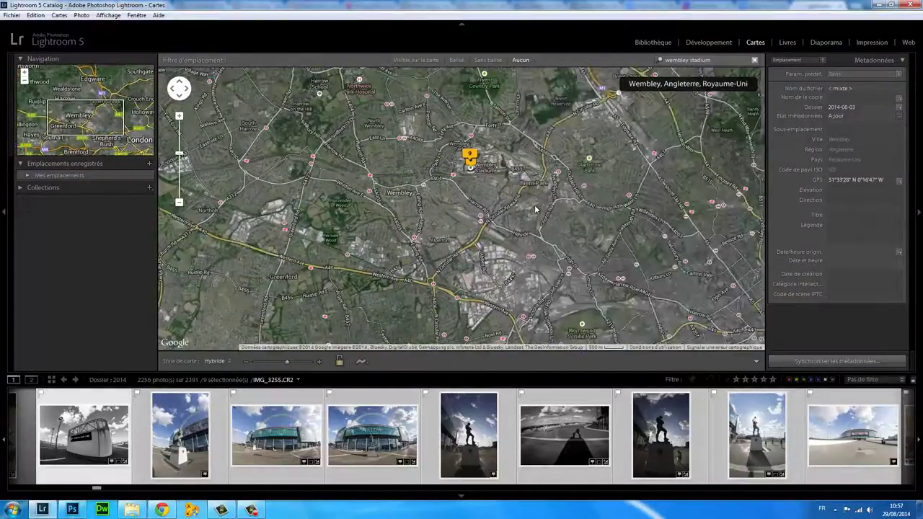
{"action": "scroll", "coordinate": [548, 200], "scroll_direction": "down", "scroll_amount": 1}
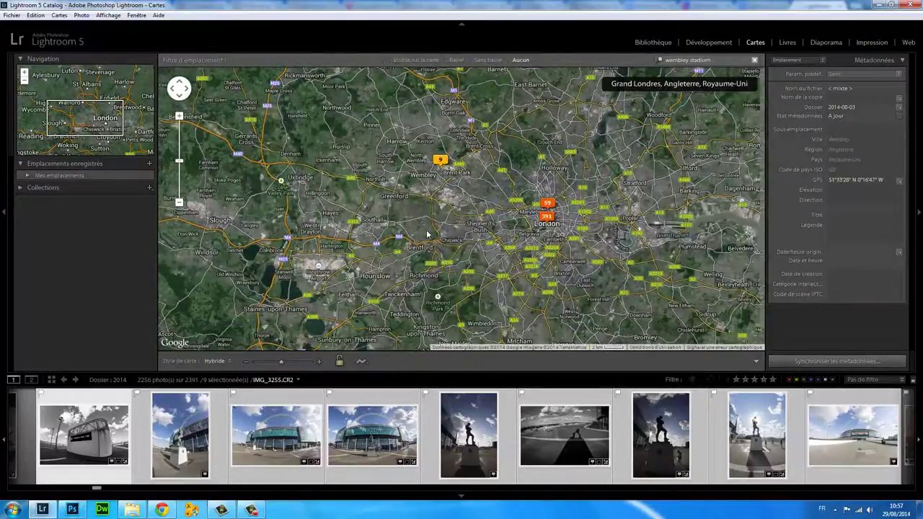
{"action": "left_click_drag", "start_coordinate": [536, 210], "coordinate": [458, 182]}
{"action": "left_click", "coordinate": [553, 203]}
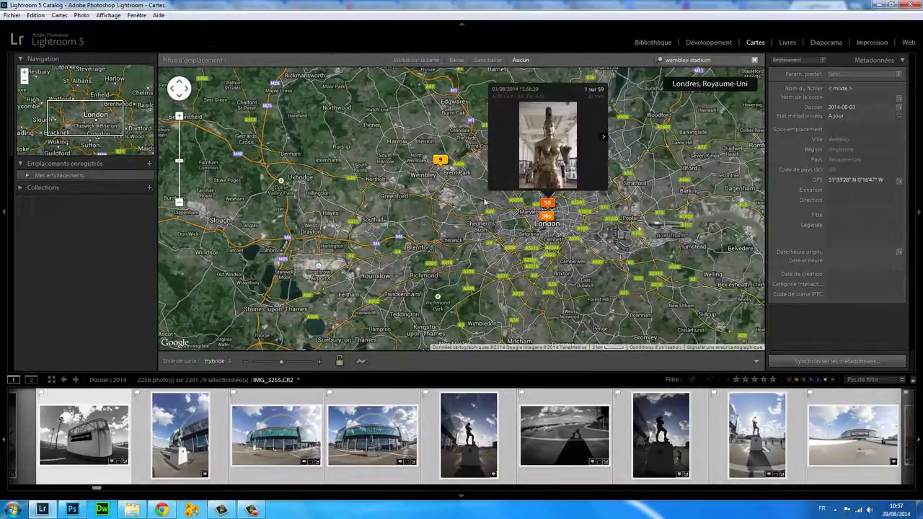
Adjust the zoom and select the 450 photos at the central London marker.
{"action": "scroll", "coordinate": [477, 225], "scroll_direction": "down", "scroll_amount": 1}
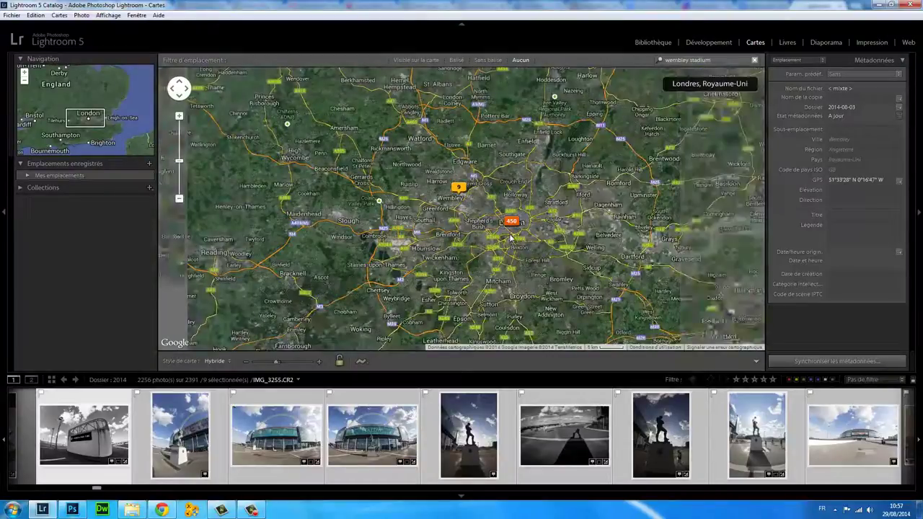
{"action": "scroll", "coordinate": [480, 217], "scroll_direction": "down", "scroll_amount": 1}
{"action": "scroll", "coordinate": [510, 253], "scroll_direction": "down", "scroll_amount": 1}
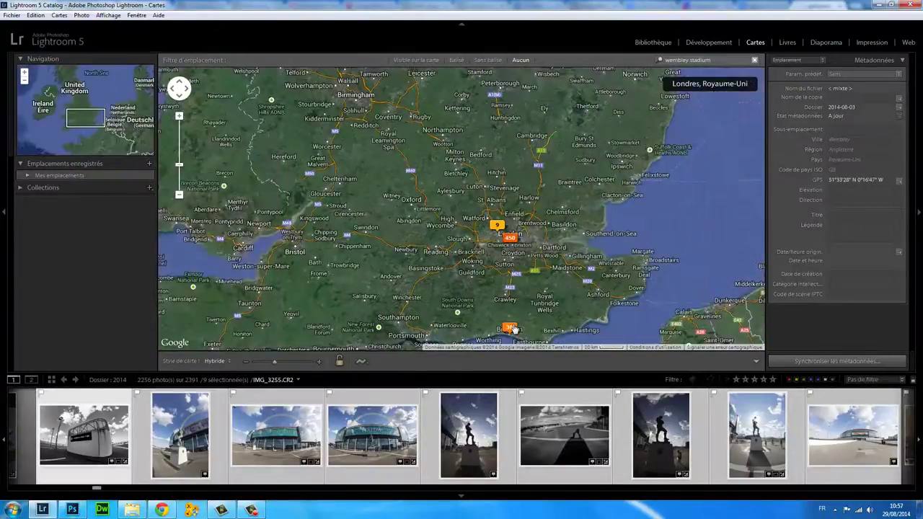
{"action": "scroll", "coordinate": [524, 267], "scroll_direction": "up", "scroll_amount": 1}
{"action": "scroll", "coordinate": [524, 267], "scroll_direction": "up", "scroll_amount": 1}
{"action": "scroll", "coordinate": [497, 223], "scroll_direction": "up", "scroll_amount": 1}
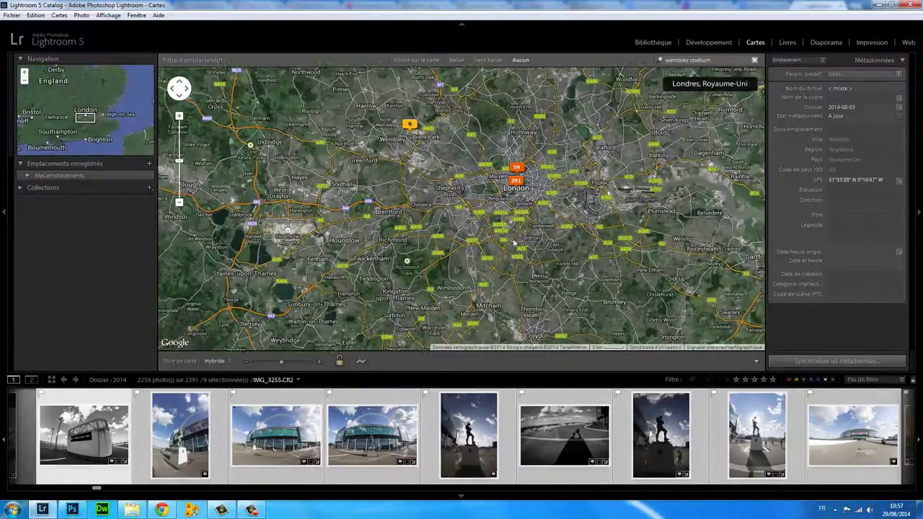
{"action": "scroll", "coordinate": [521, 179], "scroll_direction": "up", "scroll_amount": 1}
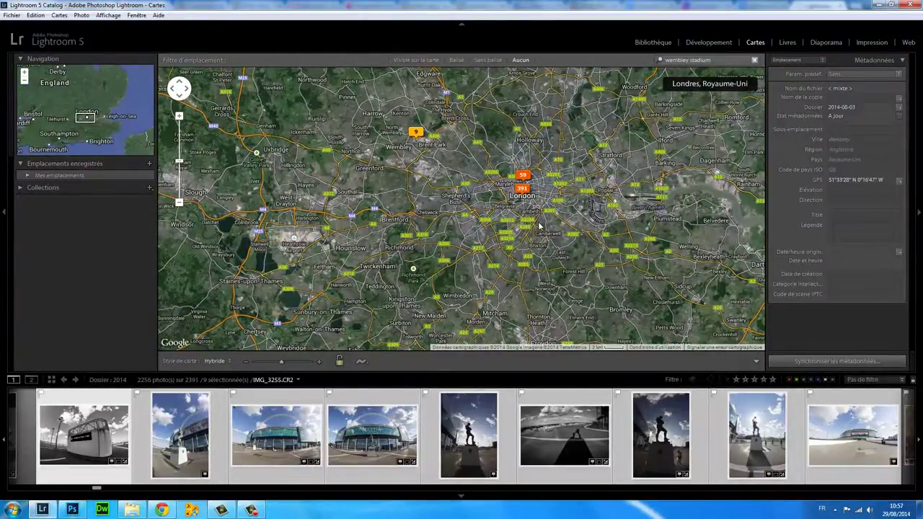
{"action": "scroll", "coordinate": [538, 227], "scroll_direction": "down", "scroll_amount": 1}
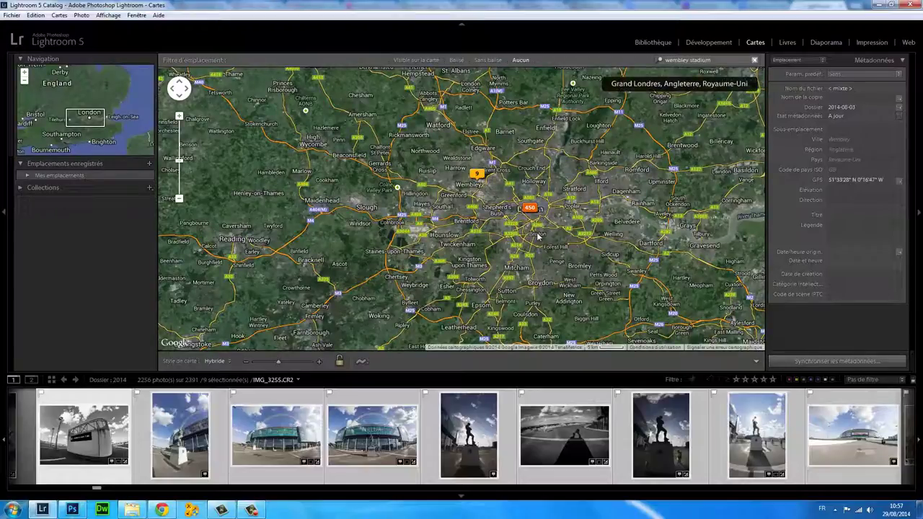
{"action": "left_click", "coordinate": [530, 208]}
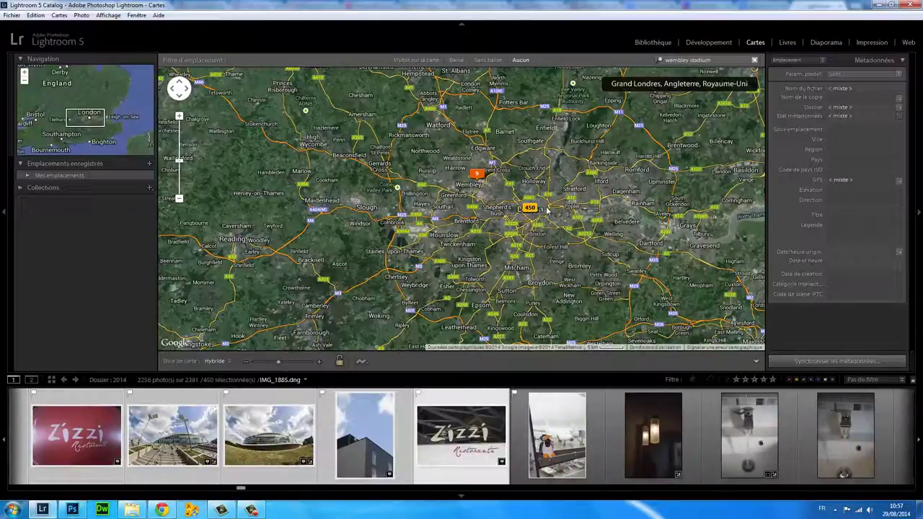
Zoom in, pick the 59-photo museum marker and step its preview to the crocodile relief and hieroglyph photos.
{"action": "scroll", "coordinate": [527, 224], "scroll_direction": "up", "scroll_amount": 1}
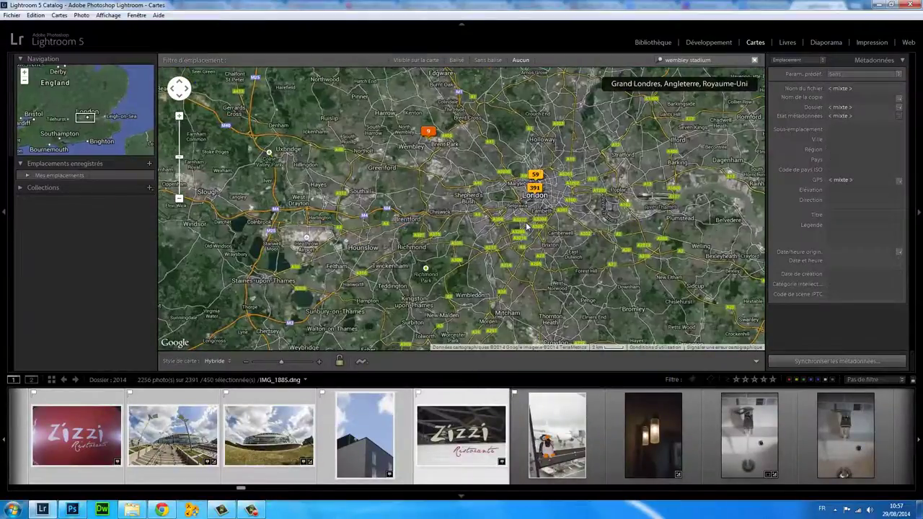
{"action": "left_click", "coordinate": [537, 176]}
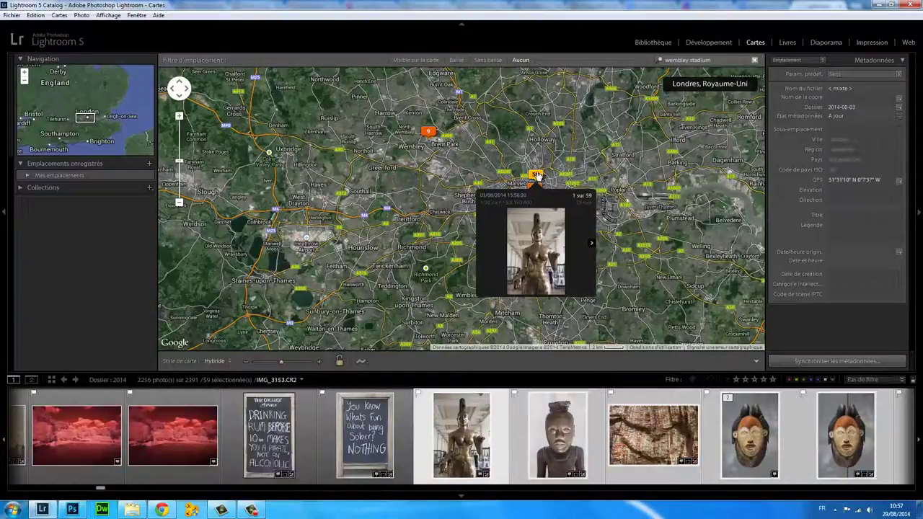
{"action": "left_click", "coordinate": [591, 244]}
{"action": "left_click", "coordinate": [591, 244]}
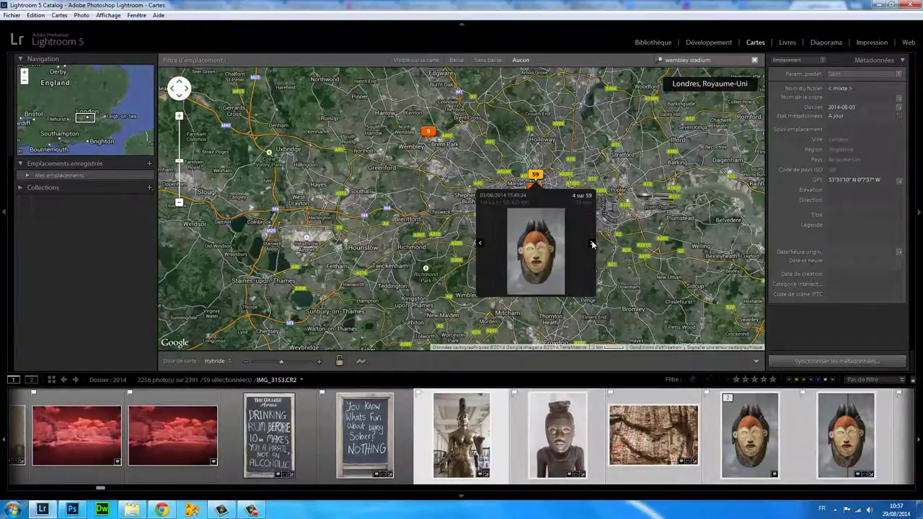
{"action": "left_click", "coordinate": [592, 244]}
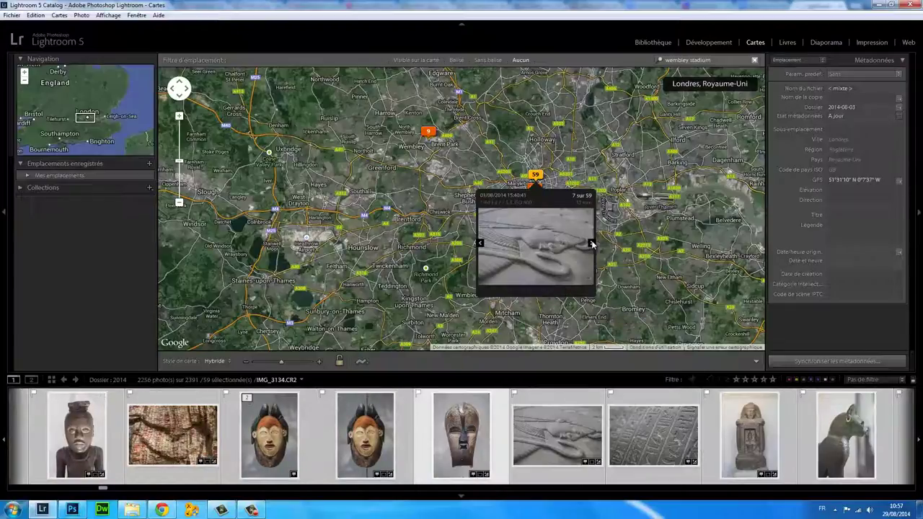
{"action": "left_click", "coordinate": [589, 243]}
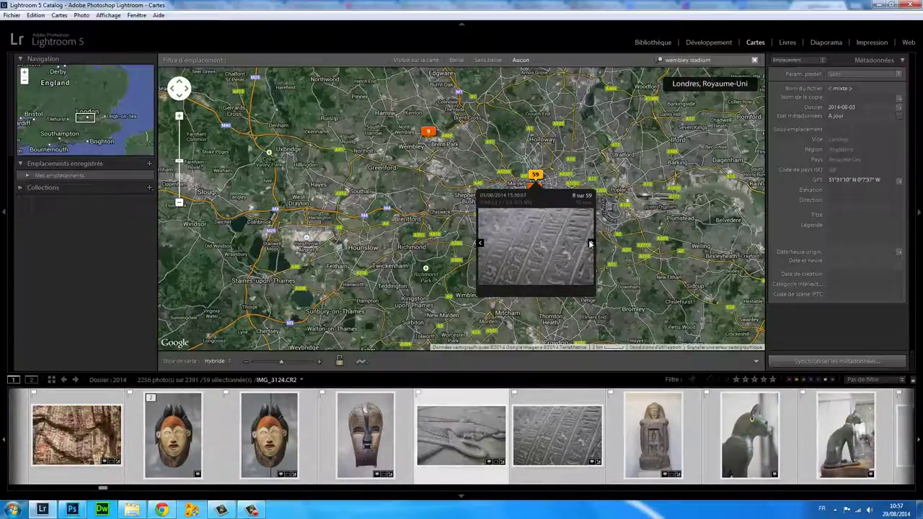
{"action": "double_click", "coordinate": [555, 239]}
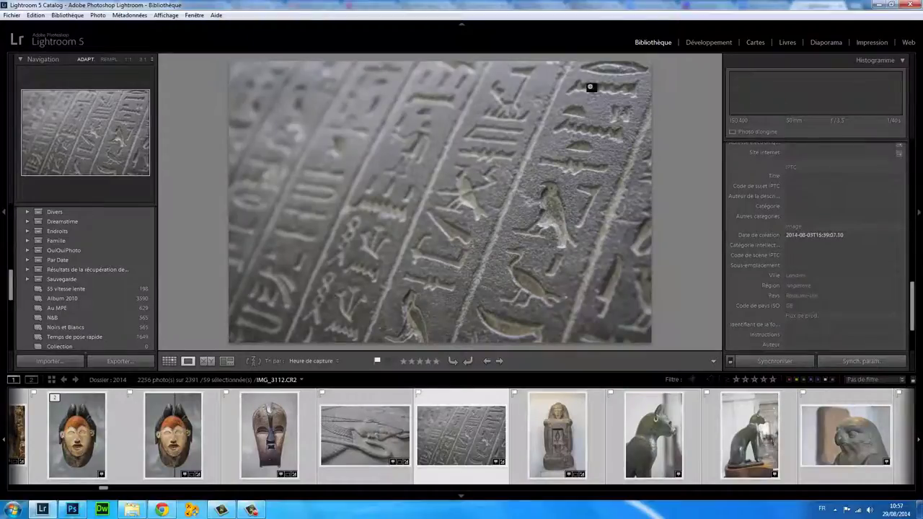
{"action": "left_click", "coordinate": [756, 42]}
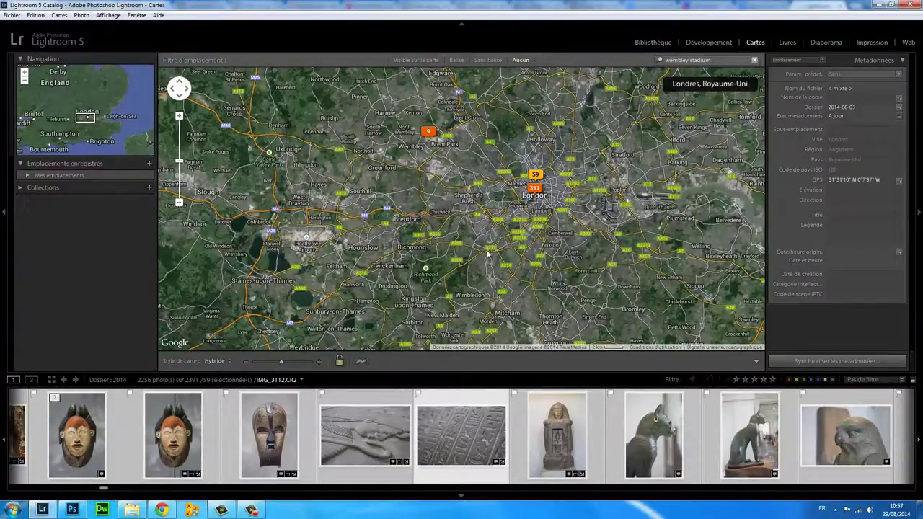
Select only the hieroglyph photo IMG_3112.CR2 in the filmstrip.
{"action": "left_click", "coordinate": [469, 481]}
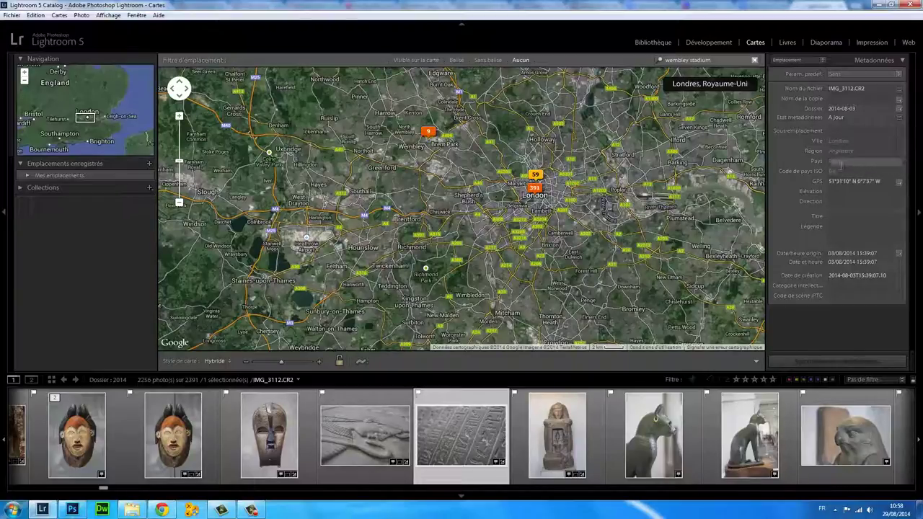
Inspect one of the 9 Wembley photos, then select the beach group photo from Brighton's 30.
{"action": "left_click", "coordinate": [428, 134]}
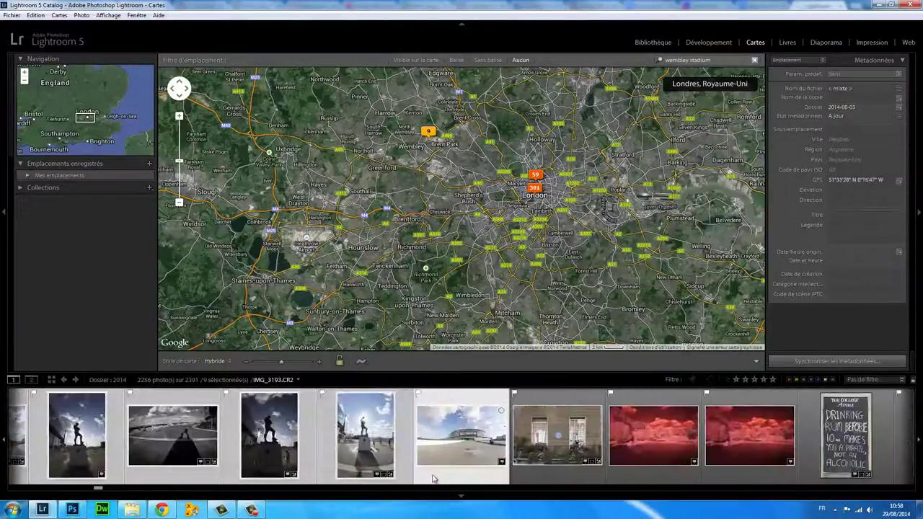
{"action": "left_click", "coordinate": [329, 452]}
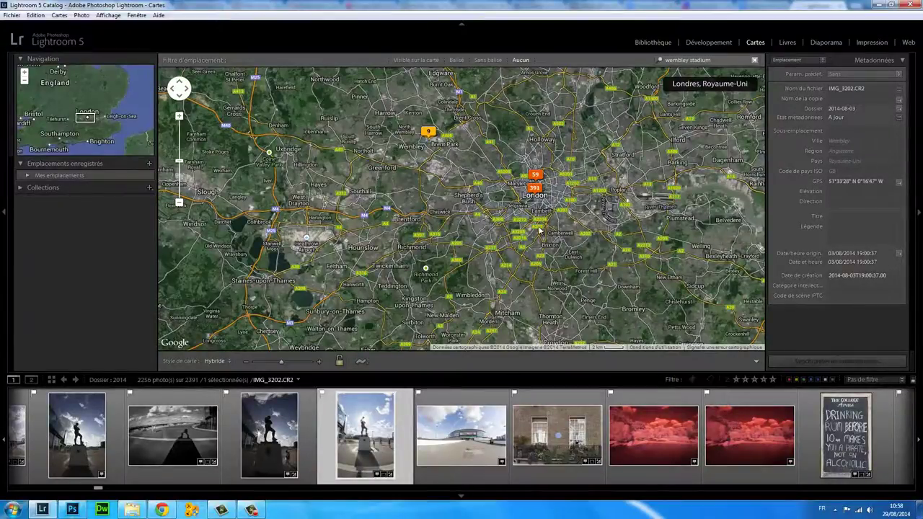
{"action": "scroll", "coordinate": [540, 230], "scroll_direction": "down", "scroll_amount": 2}
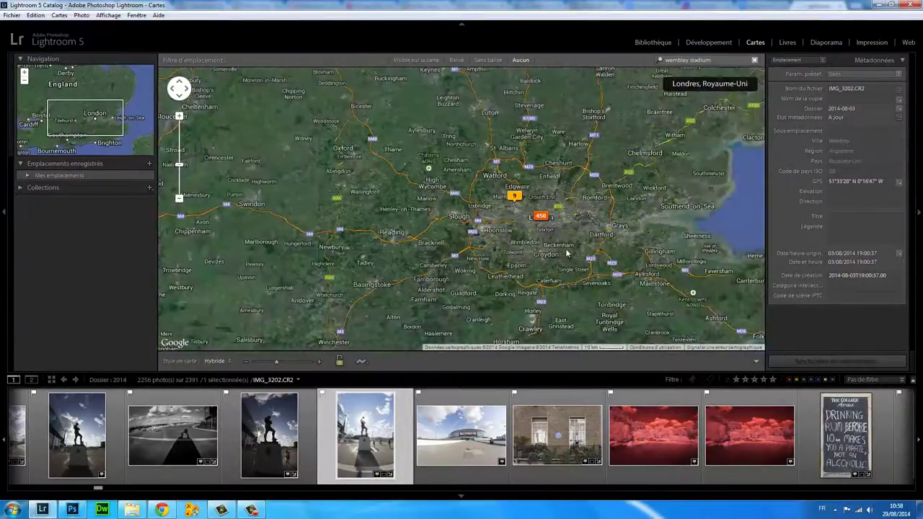
{"action": "scroll", "coordinate": [567, 253], "scroll_direction": "down", "scroll_amount": 1}
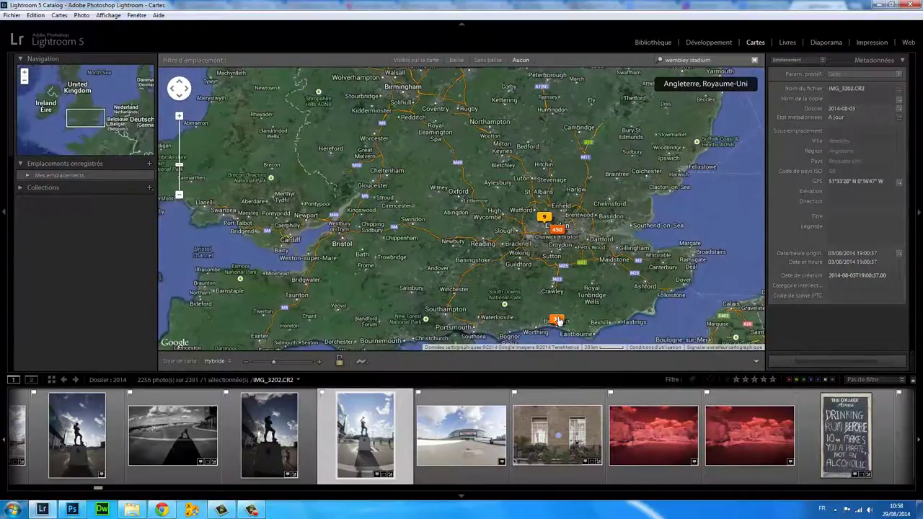
{"action": "left_click", "coordinate": [559, 322]}
{"action": "left_click", "coordinate": [292, 477]}
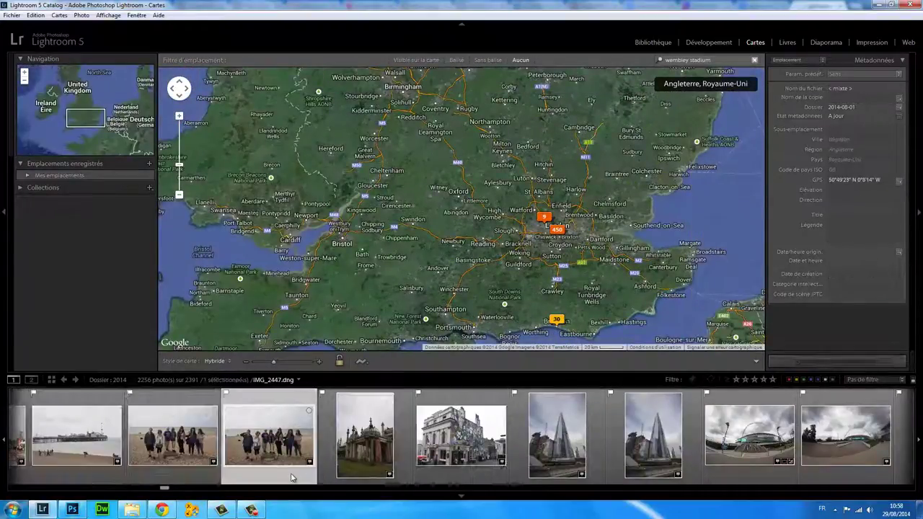